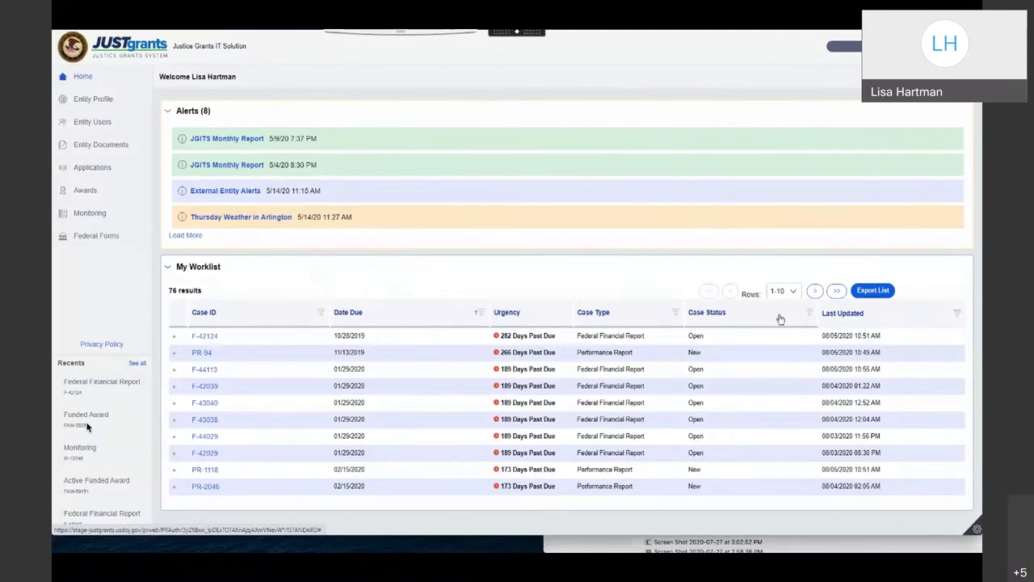
Filter the My Worklist table by case type to show only Grant Package cases
click(675, 312)
scroll(669, 377, down, 1)
scroll(669, 376, down, 1)
scroll(670, 383, down, 2)
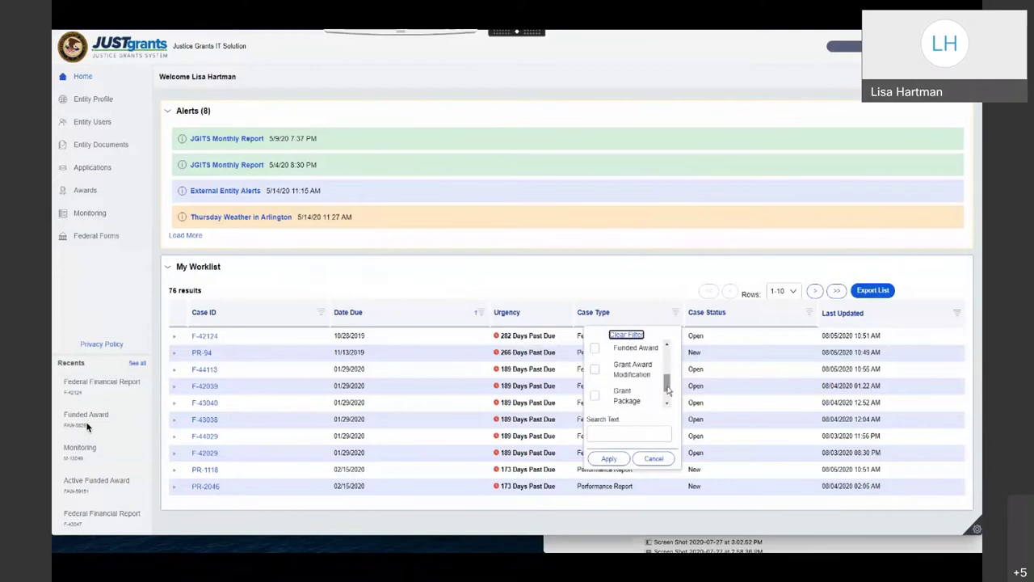
click(595, 395)
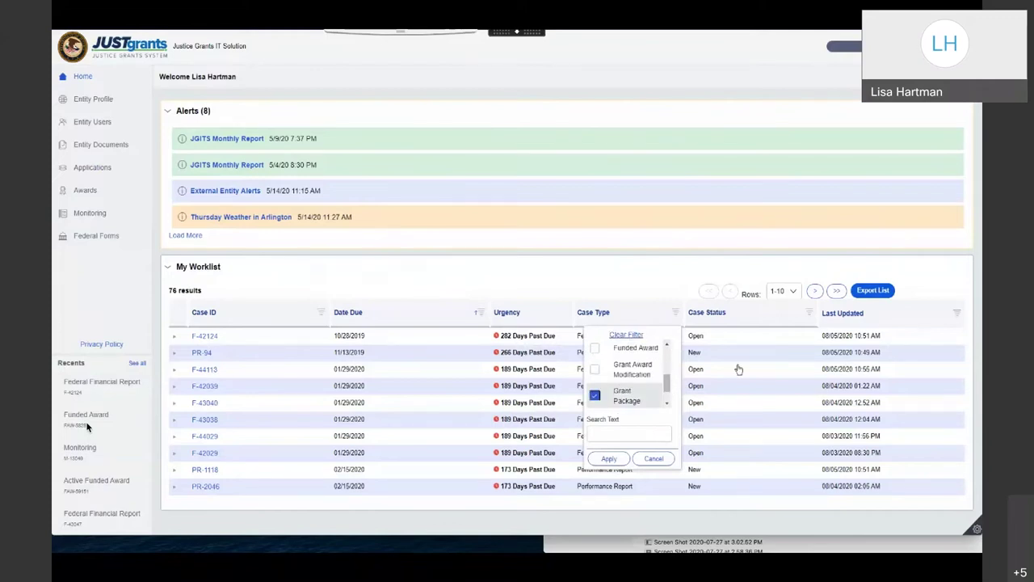
click(613, 459)
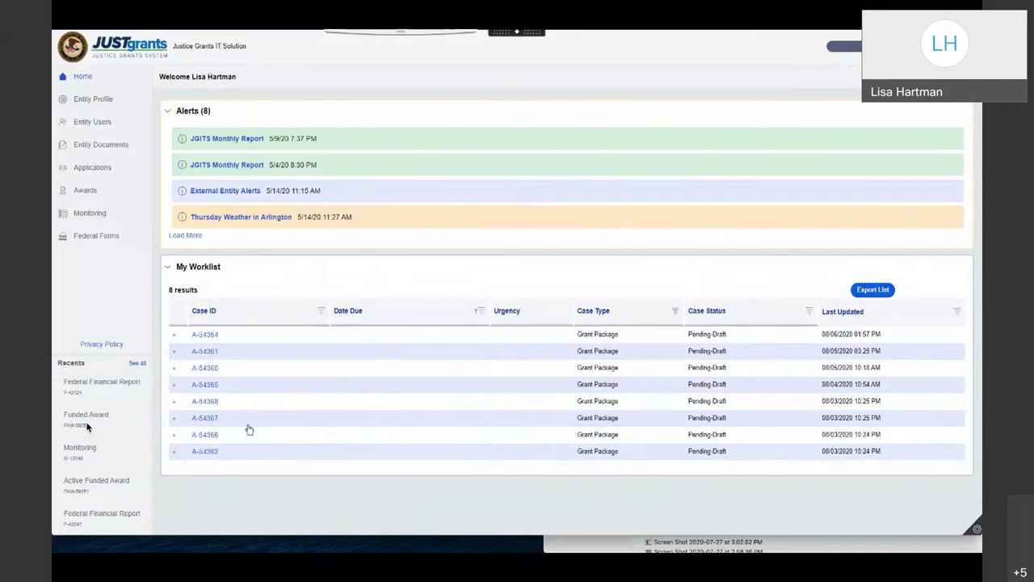
Go to the applications list and open the first pending-draft COPS application that has no submitter
click(92, 168)
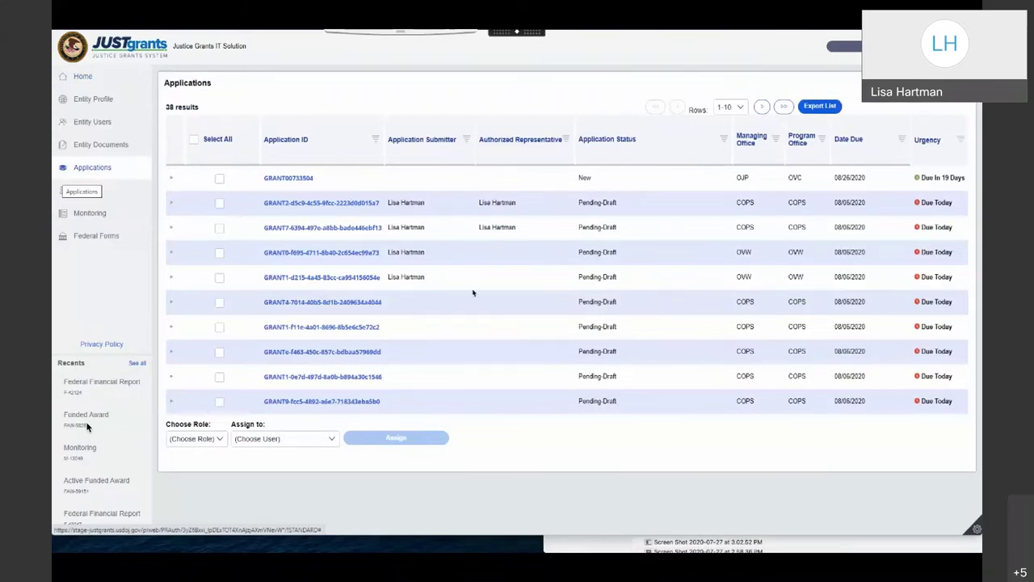
click(302, 304)
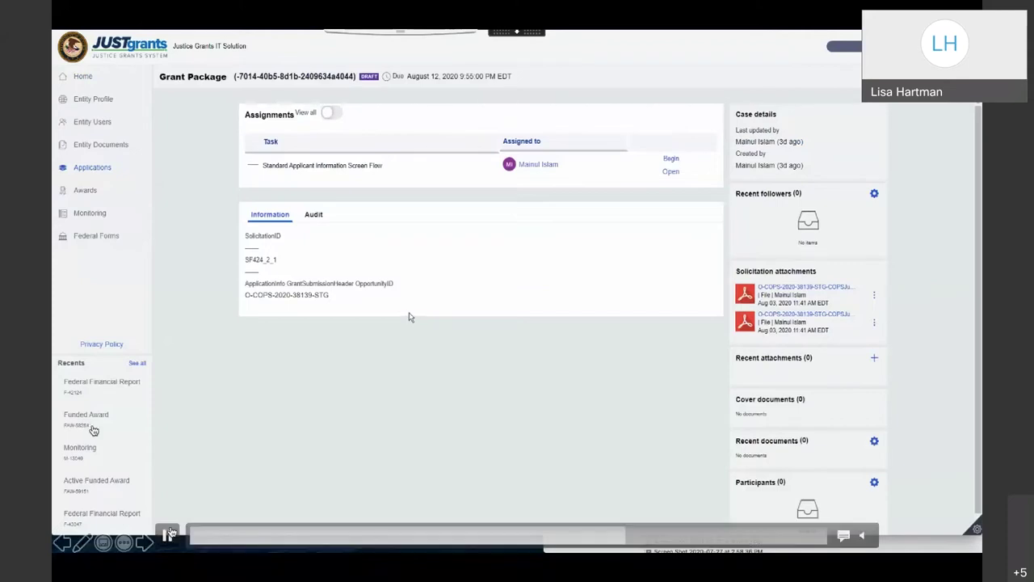
click(169, 534)
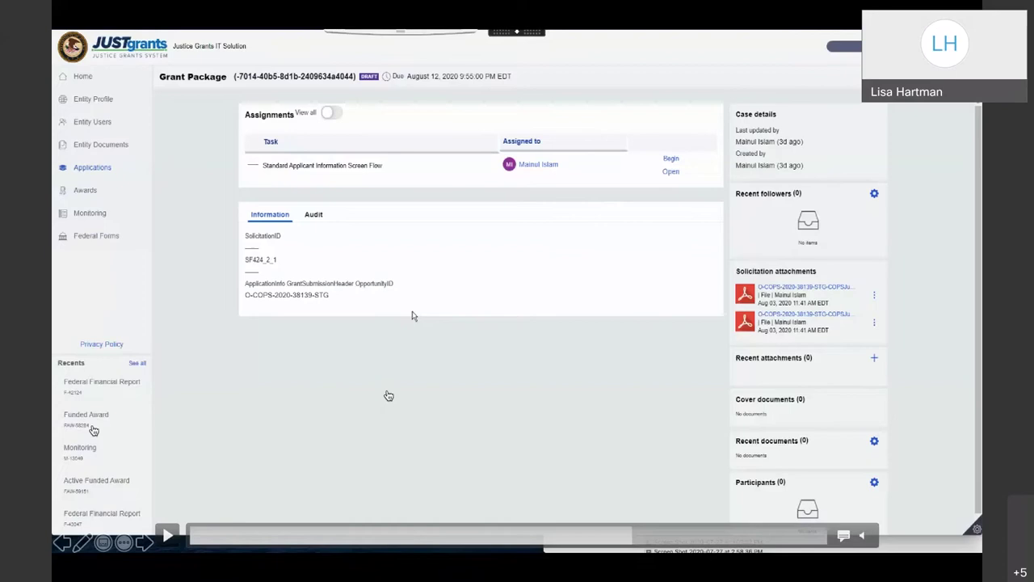
click(166, 538)
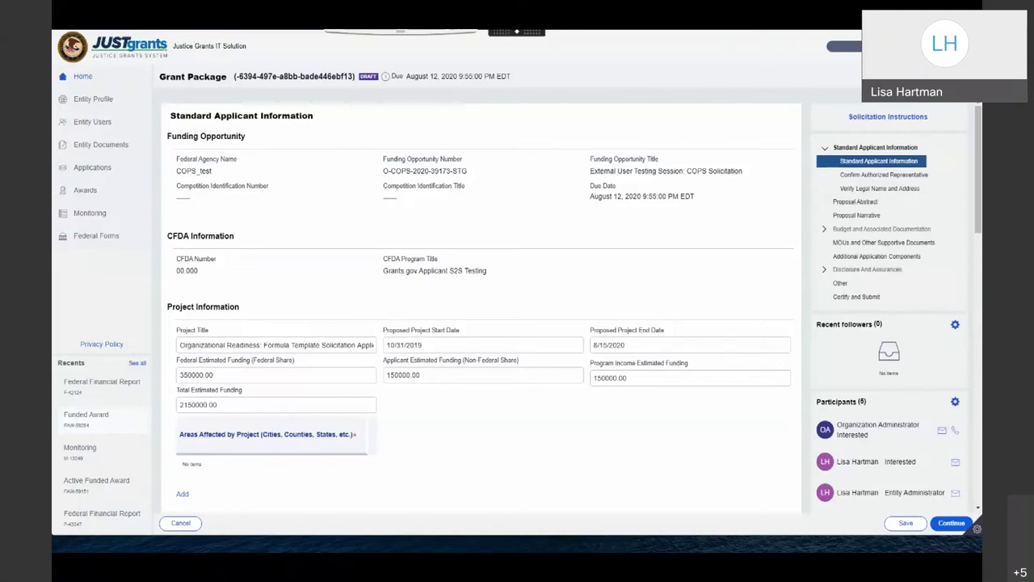
click(166, 537)
click(169, 536)
Add 20180 and 20181 as areas affected by the project in the Project Information section
click(183, 494)
text(20180)
key(Tab)
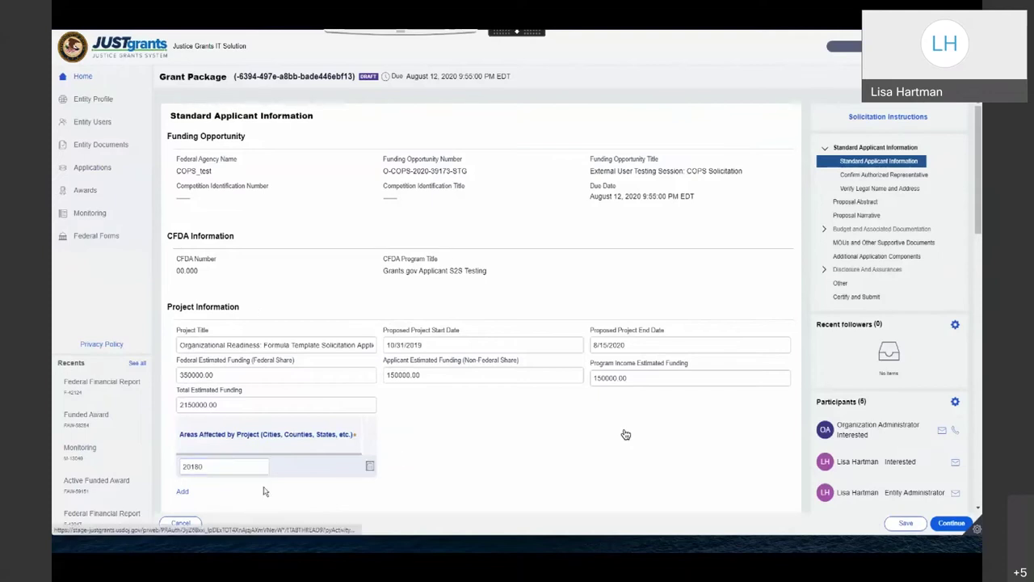
click(182, 491)
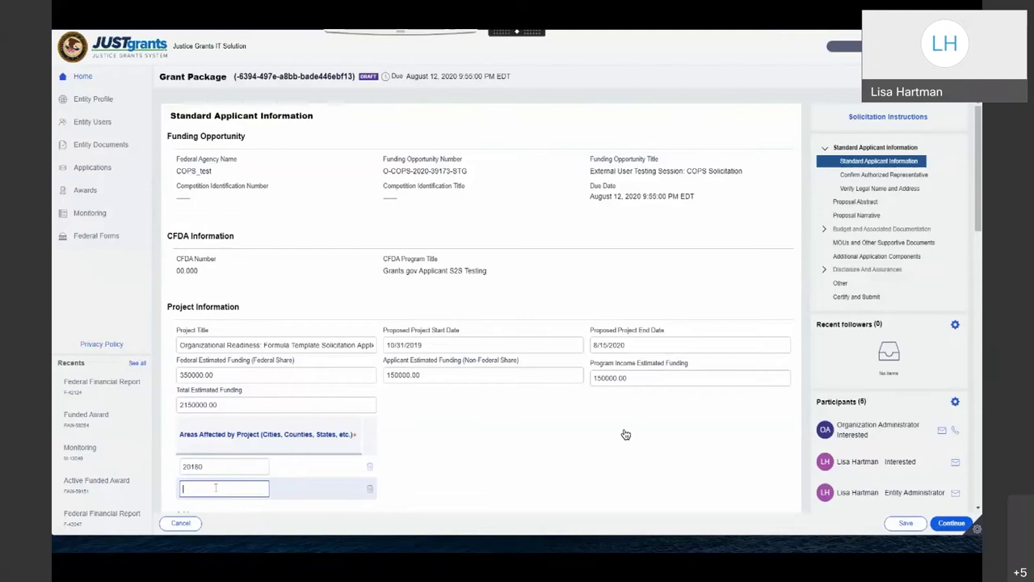
text(20181)
key(Tab)
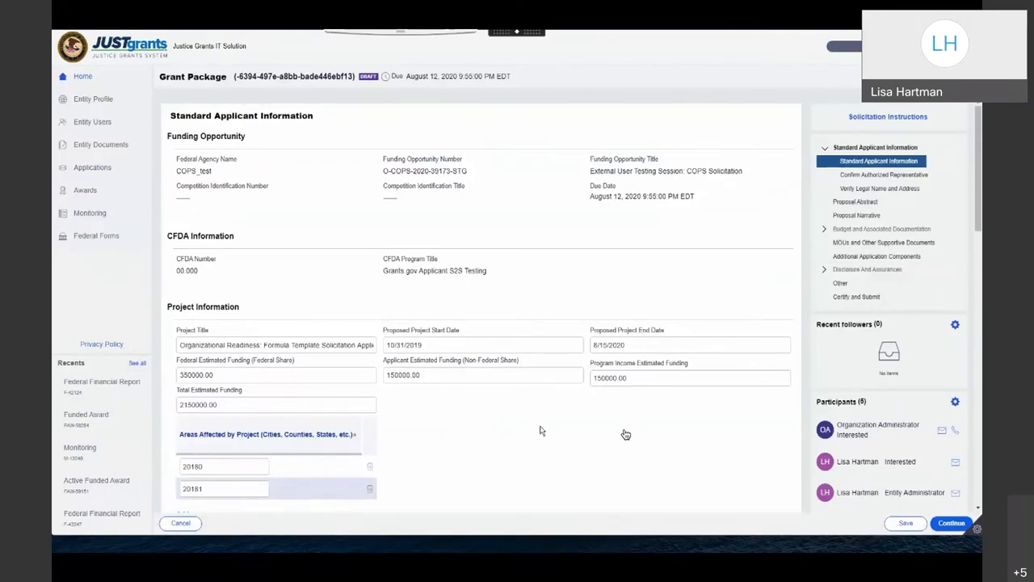
Examine the application type options and the submitter contact information on the Standard Applicant Information page
scroll(541, 430, down, 2)
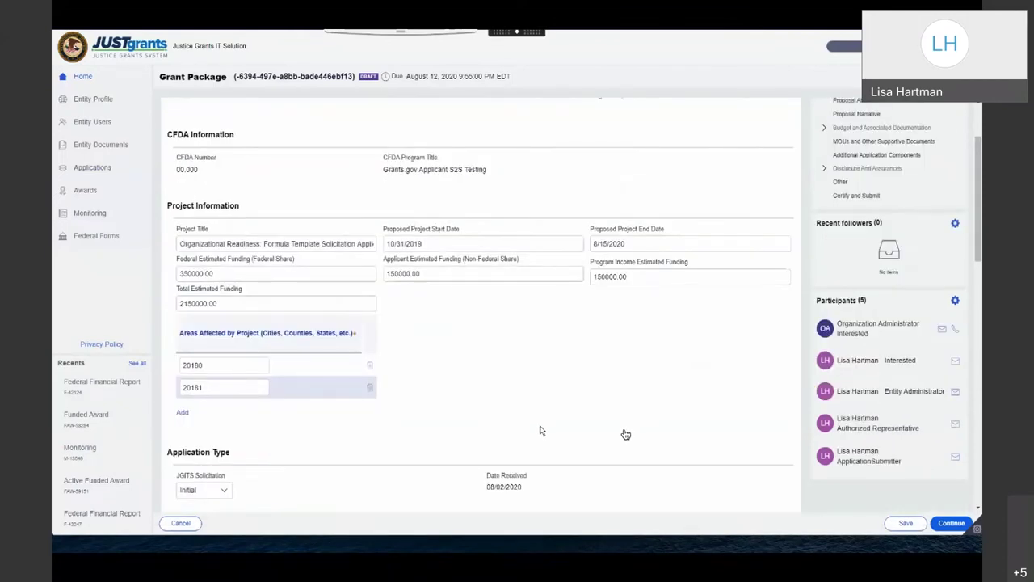
scroll(541, 431, down, 3)
scroll(542, 431, down, 1)
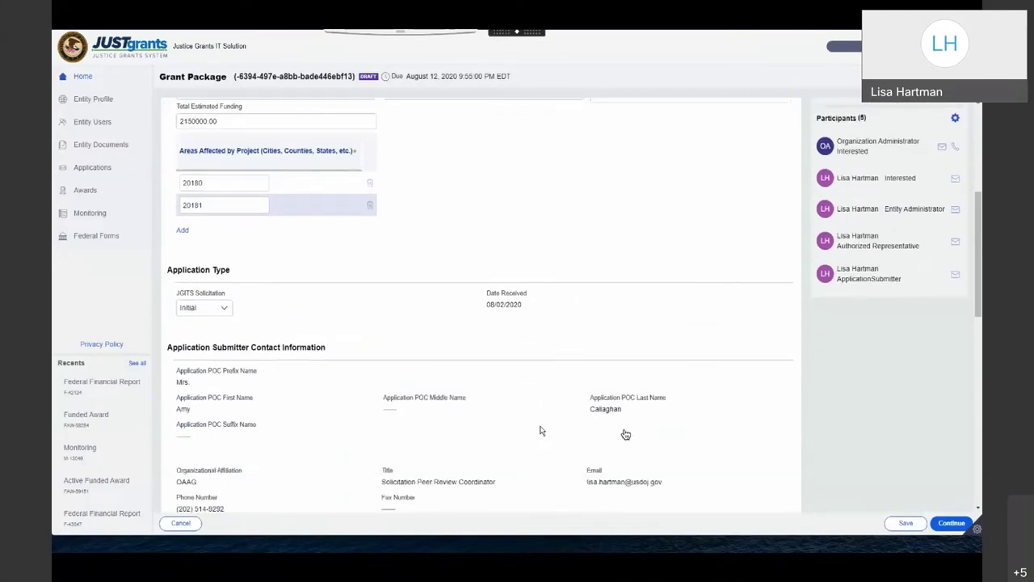
scroll(541, 430, down, 1)
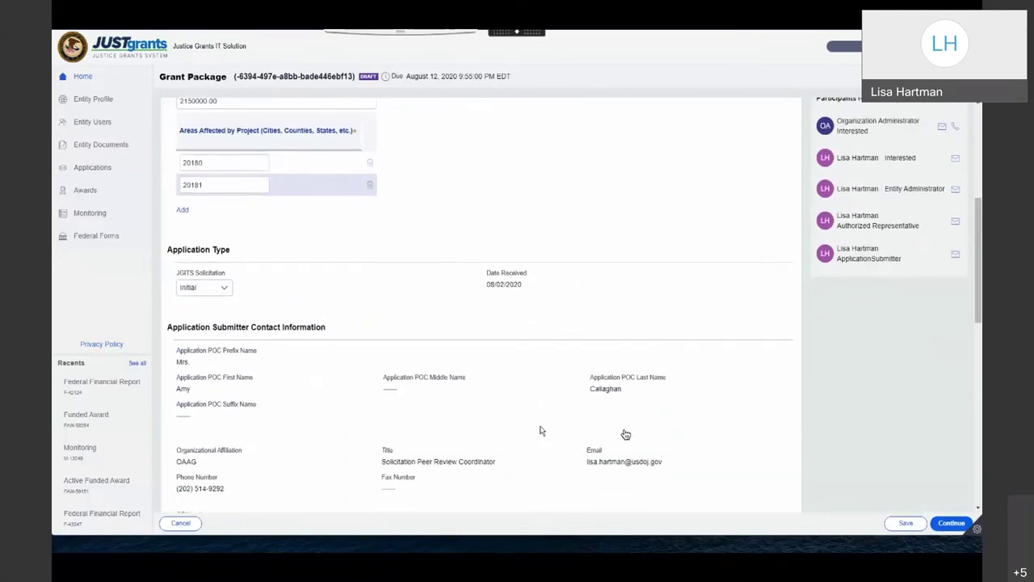
scroll(542, 431, down, 1)
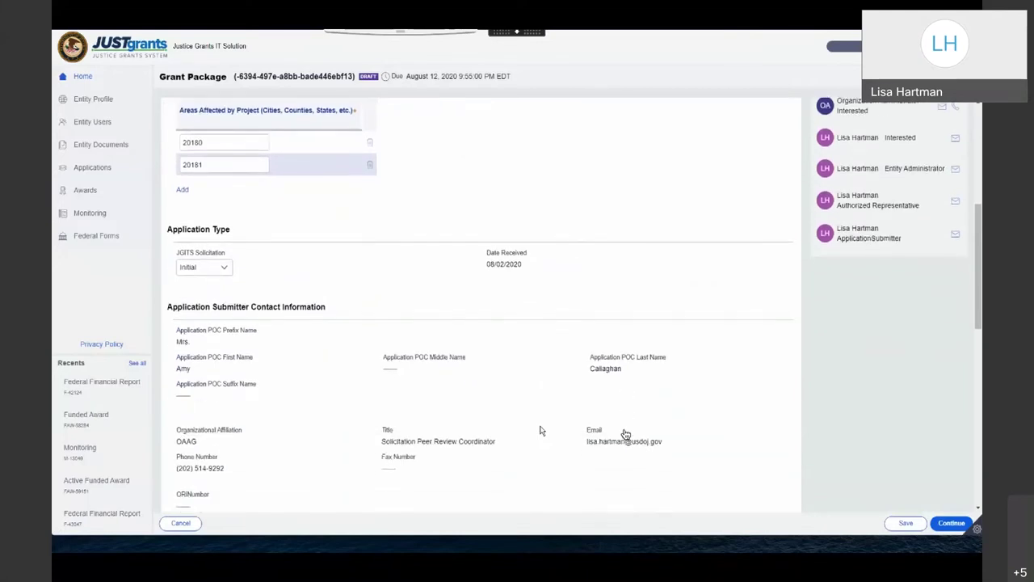
click(223, 267)
click(223, 268)
click(324, 279)
Review the applicant type, executive order and delinquent debt answers, and the SF424 attachments section of the application
scroll(324, 279, down, 3)
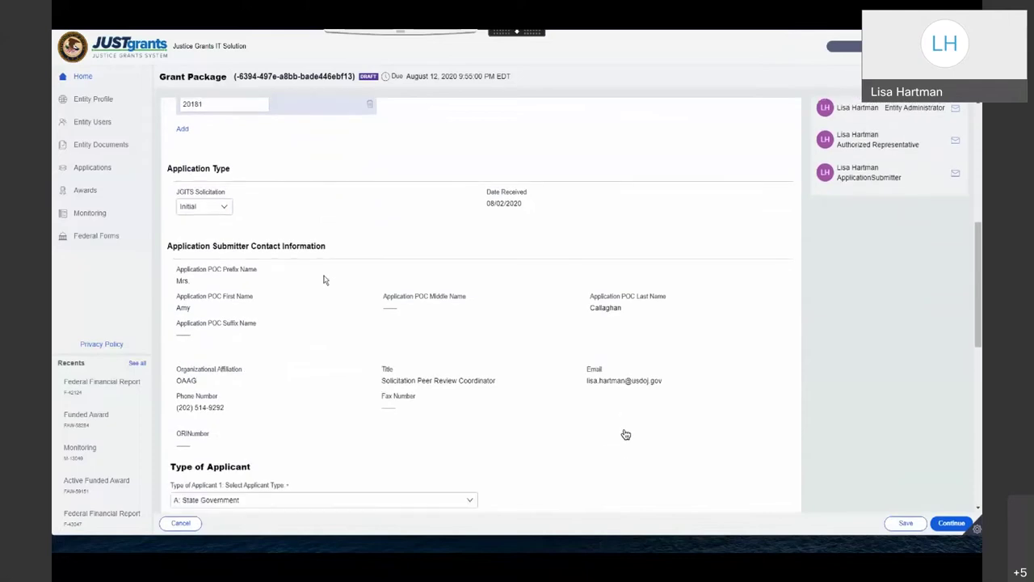
scroll(324, 280, down, 5)
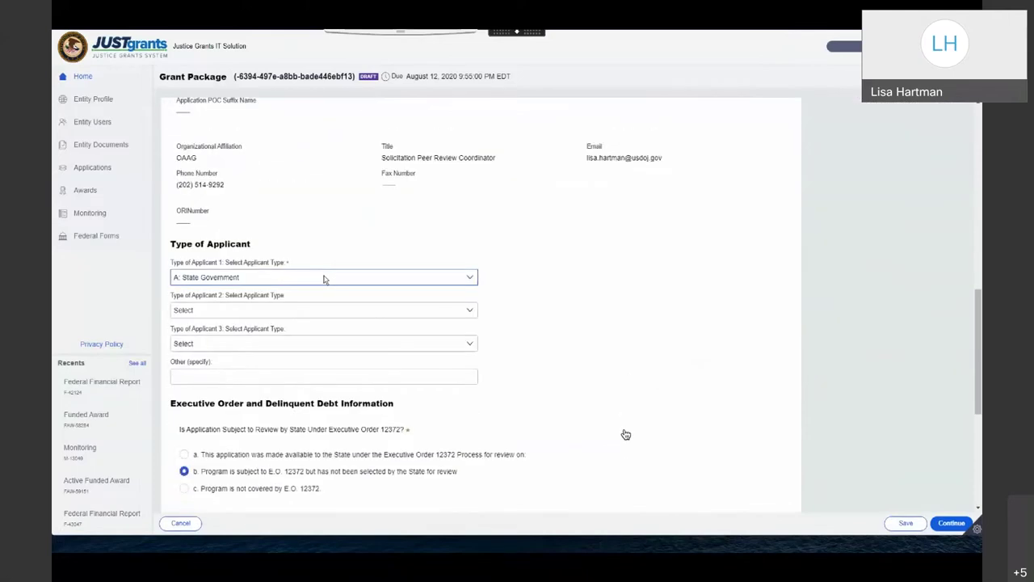
scroll(324, 279, down, 2)
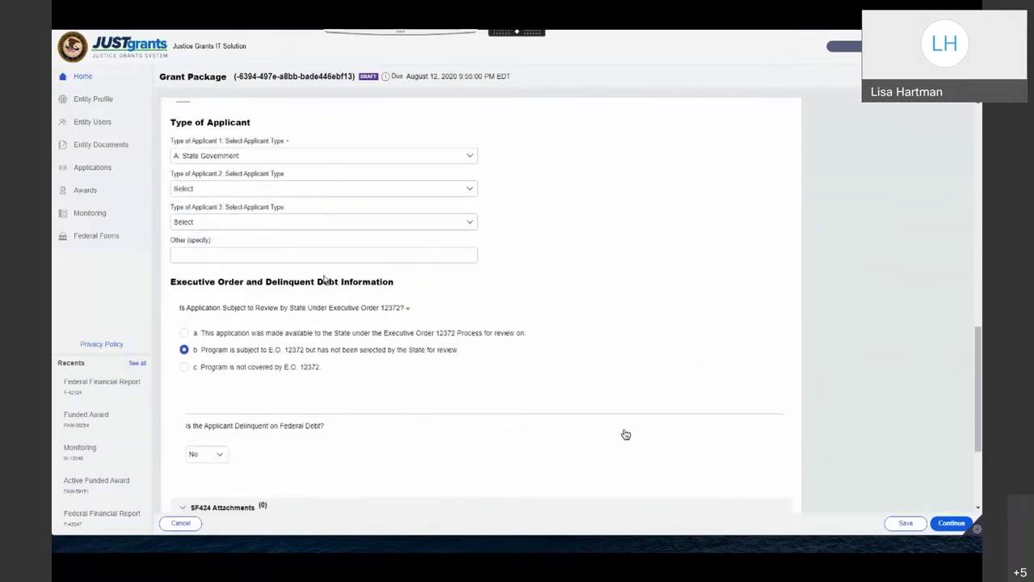
scroll(324, 280, down, 1)
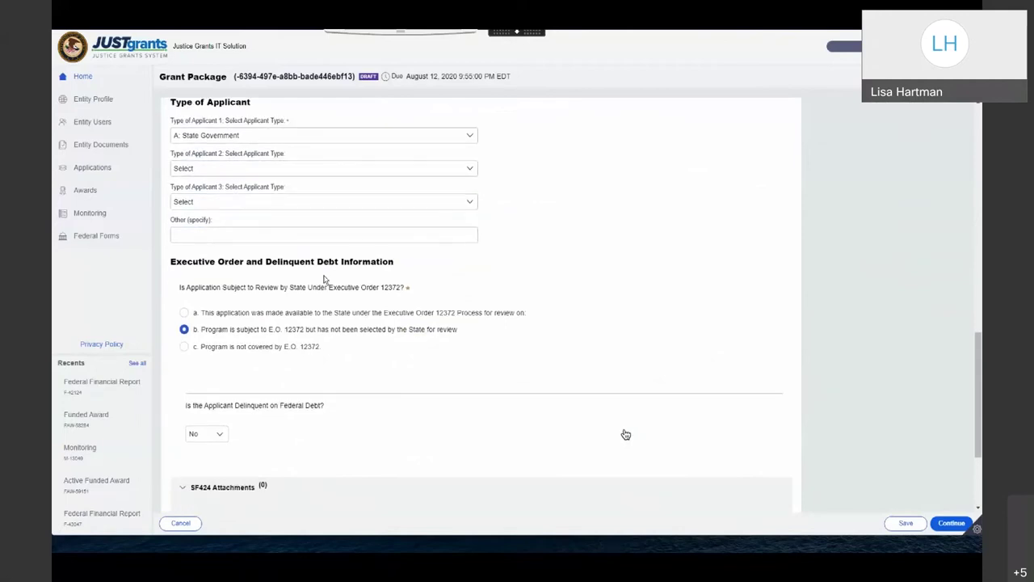
scroll(324, 280, down, 2)
scroll(324, 279, down, 2)
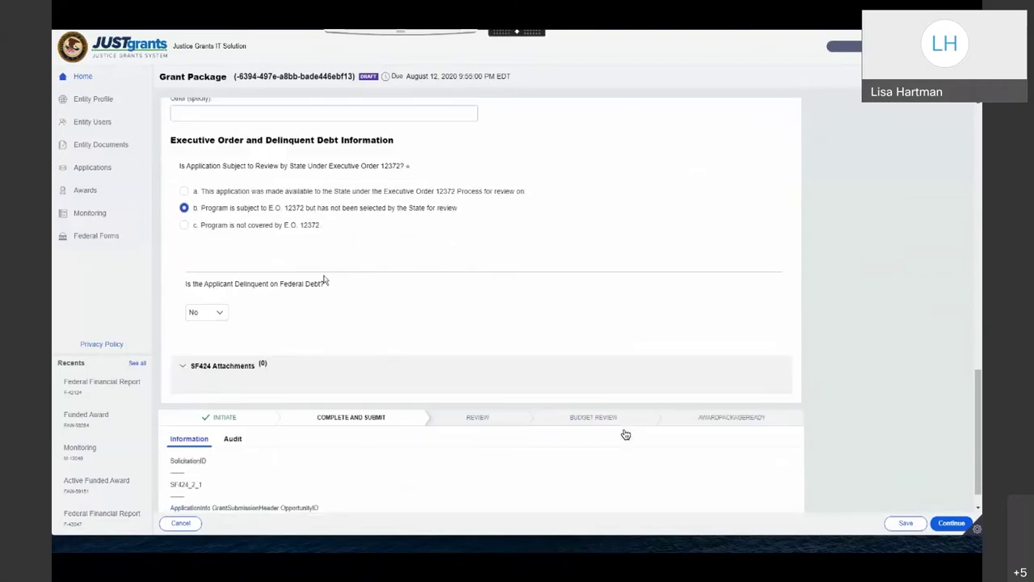
scroll(324, 279, down, 1)
scroll(324, 279, up, 1)
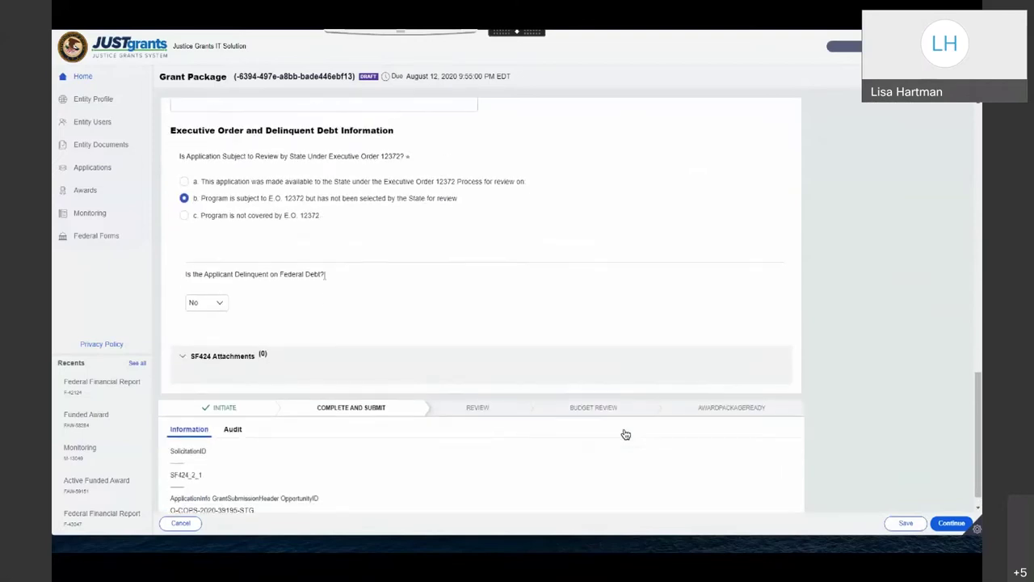
scroll(324, 275, up, 8)
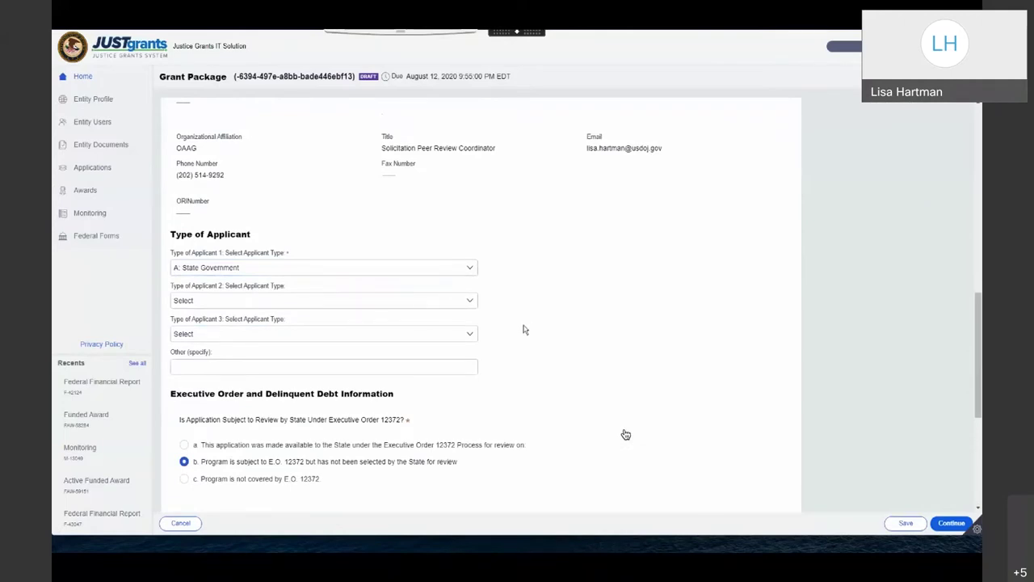
scroll(523, 330, up, 8)
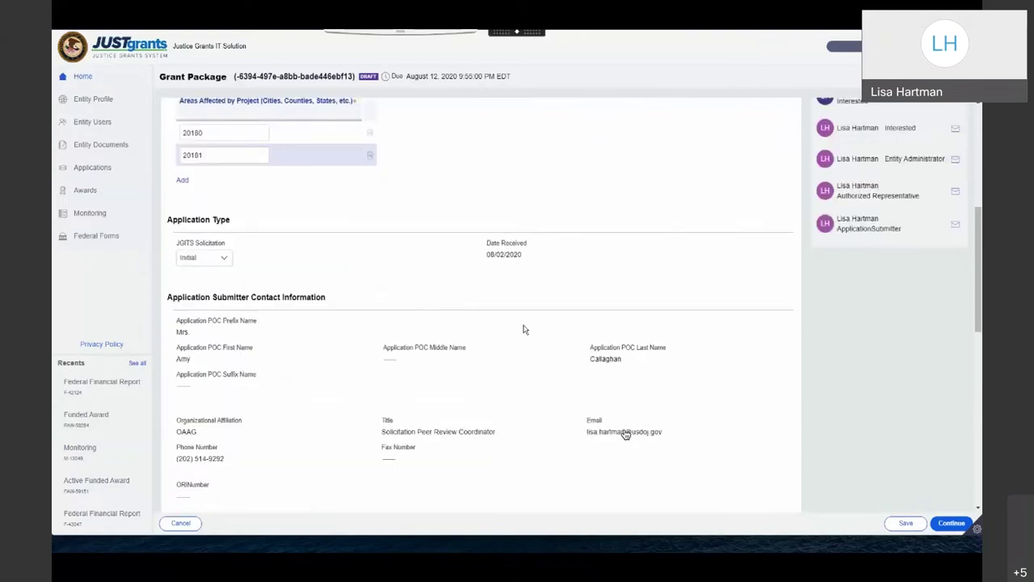
scroll(524, 330, up, 5)
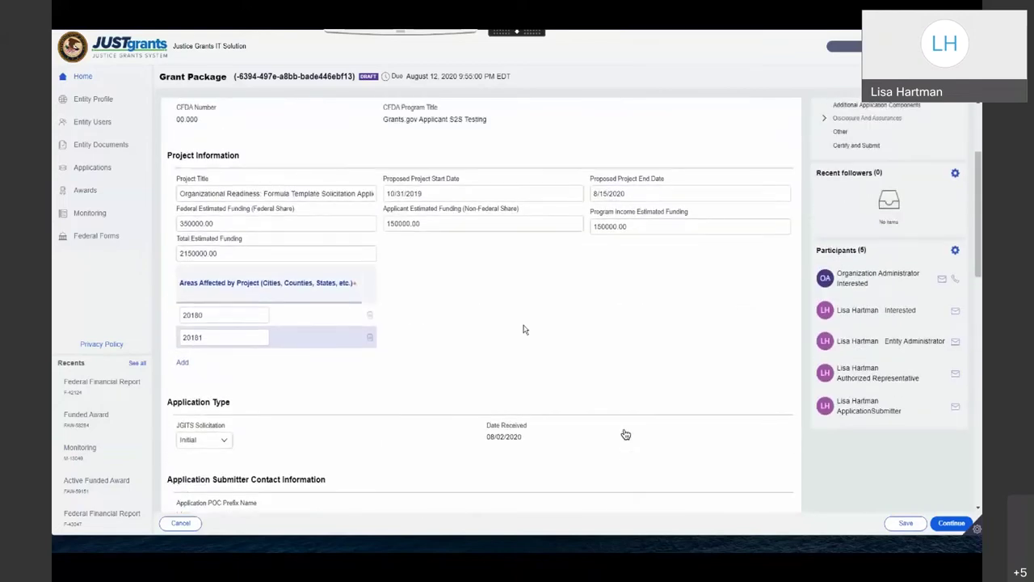
scroll(523, 330, up, 4)
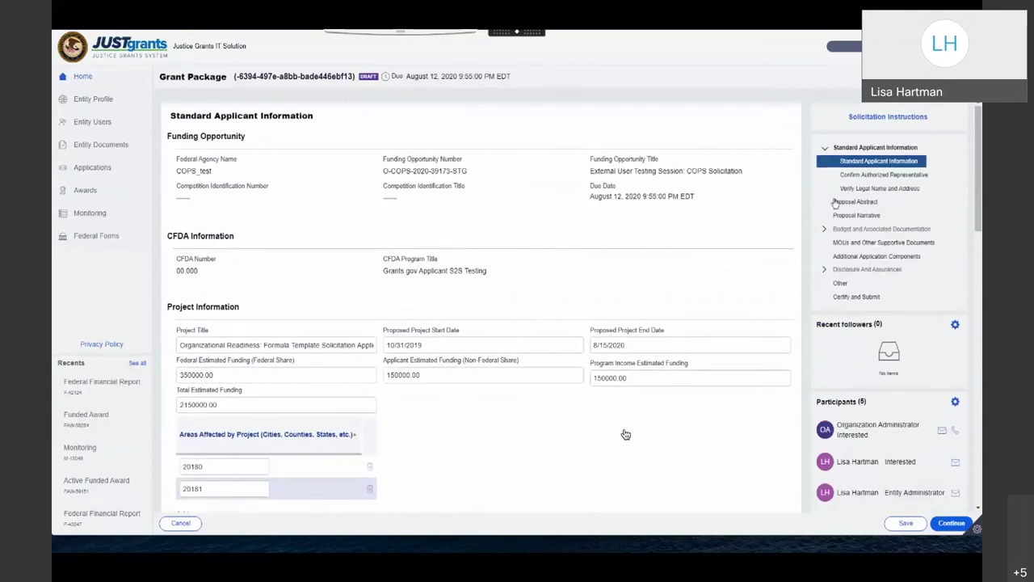
Open the Confirm Authorized Representative section and choose the available person as authorized representative
click(892, 176)
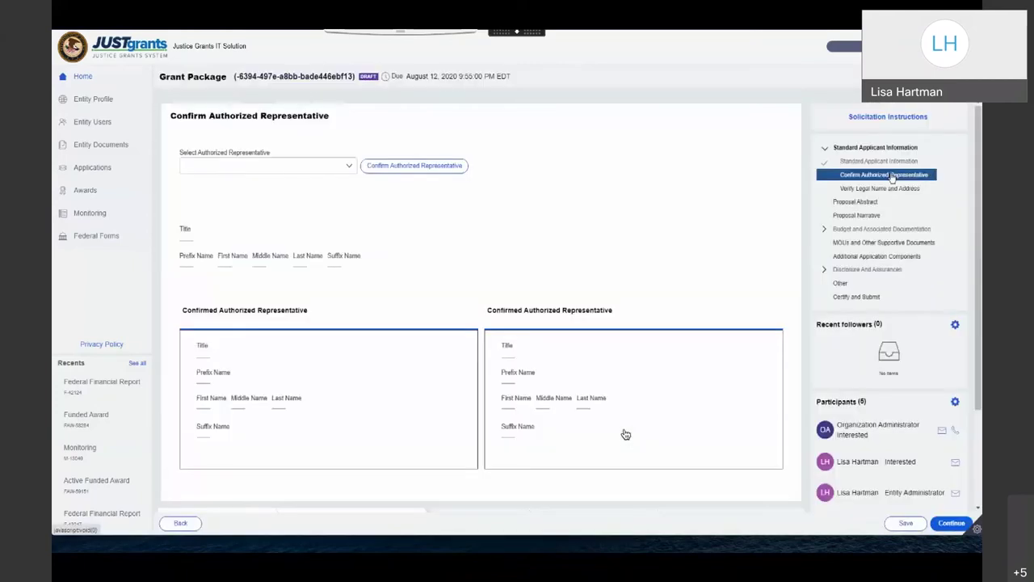
click(349, 167)
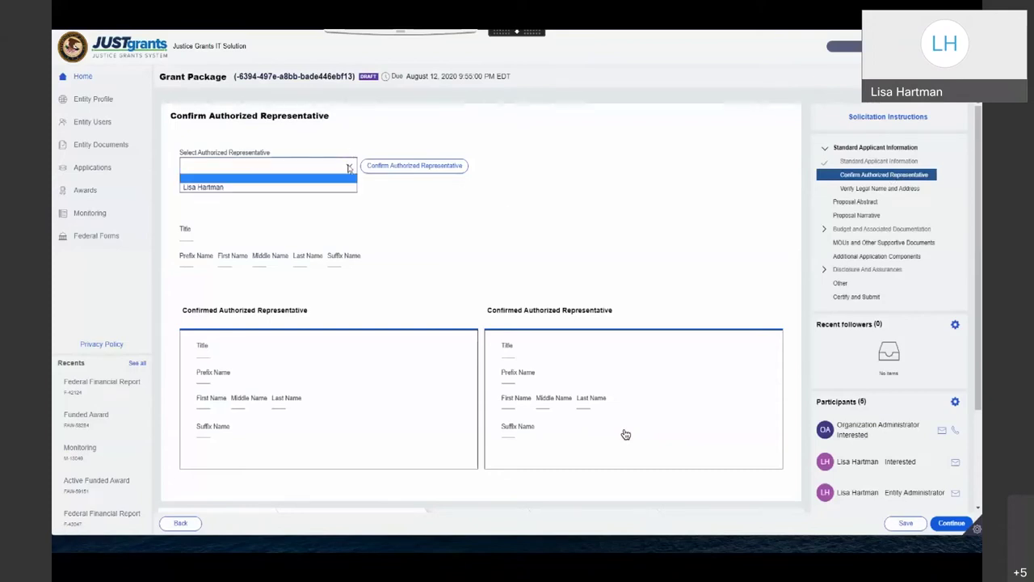
click(299, 188)
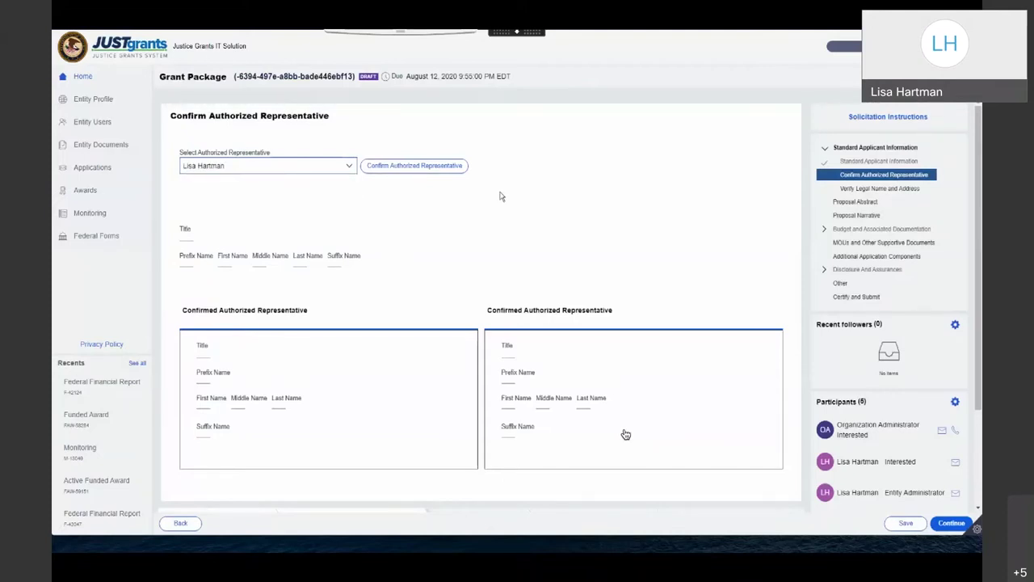
mouse_move(93, 430)
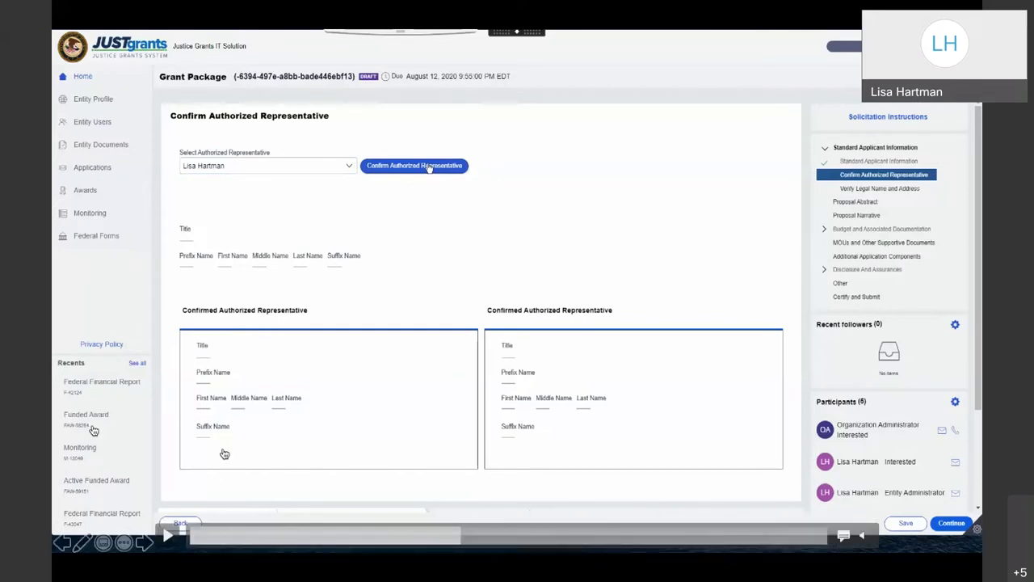
click(173, 540)
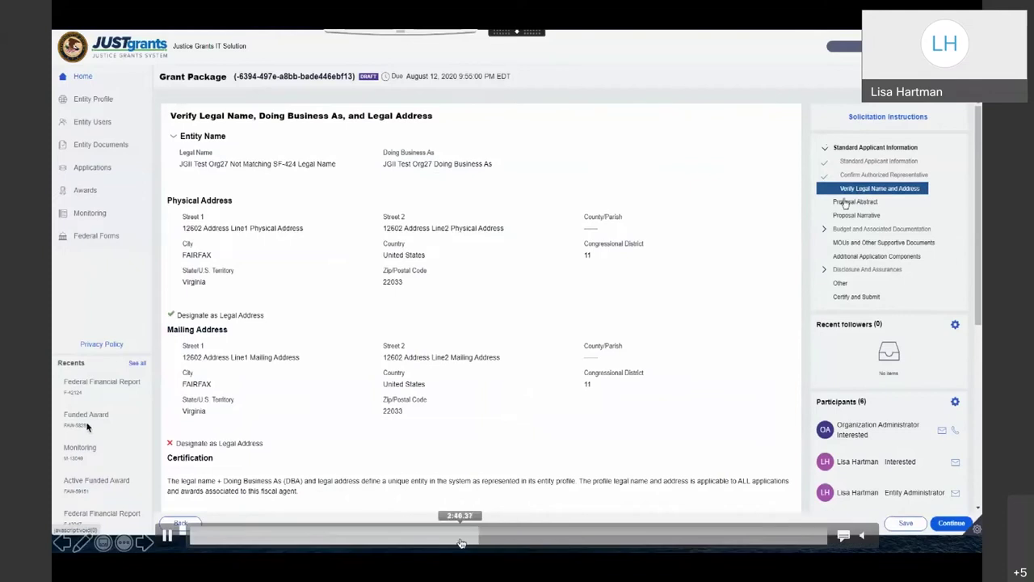
click(458, 542)
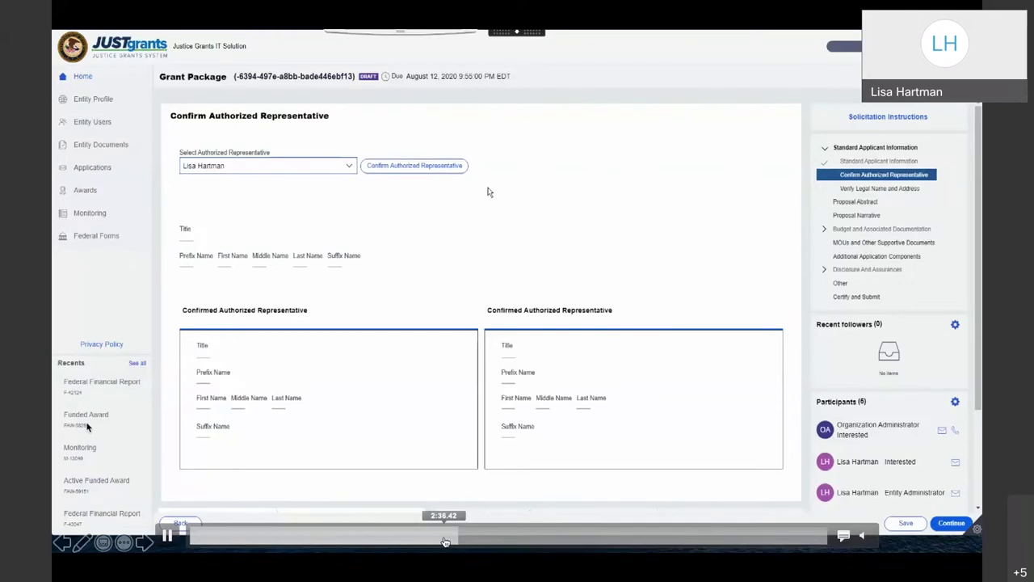
click(165, 536)
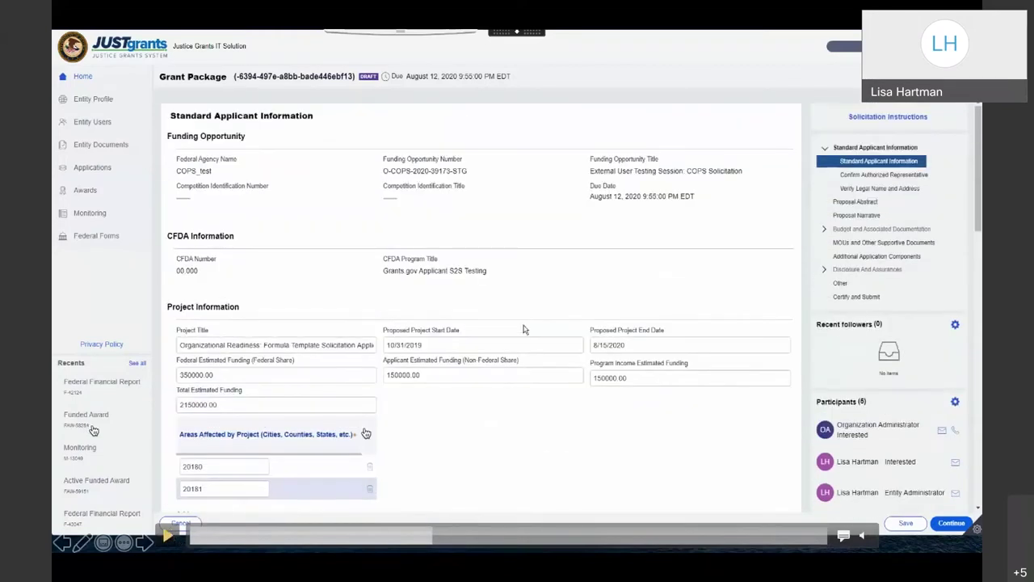
click(169, 538)
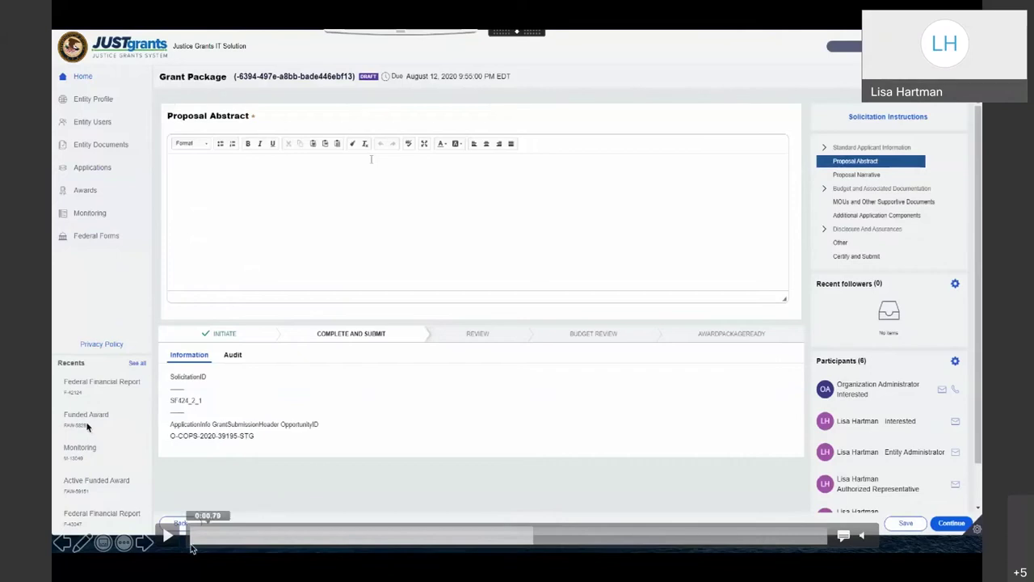
click(167, 536)
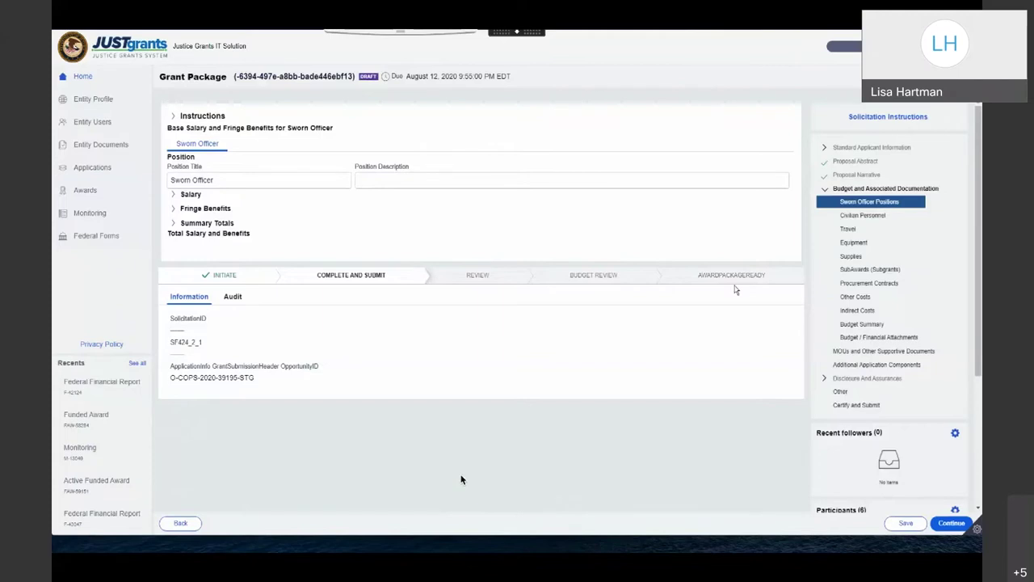
View the Civilian Personnel and Travel pages of the Budget and Associated Documentation section
click(862, 216)
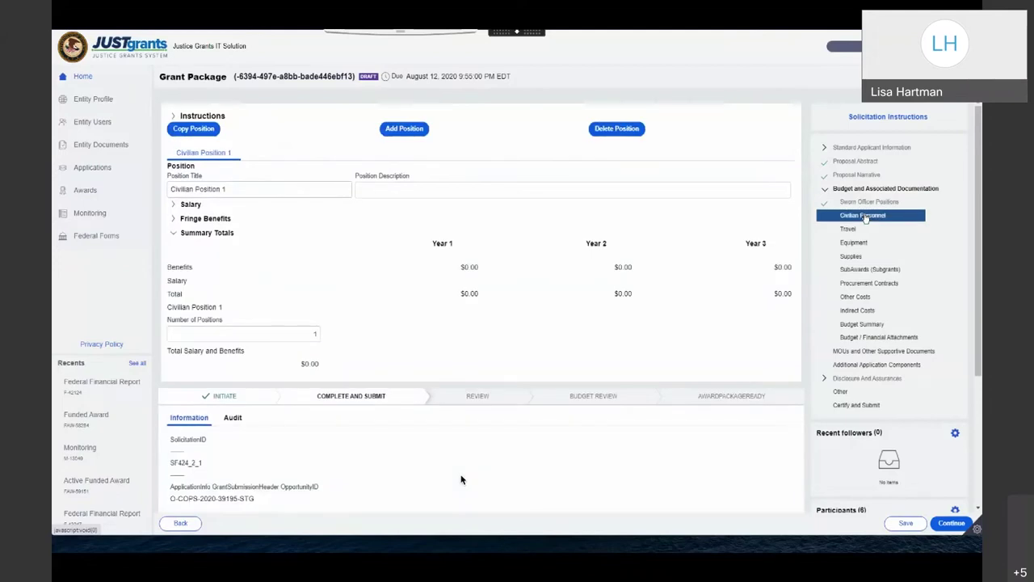
click(850, 229)
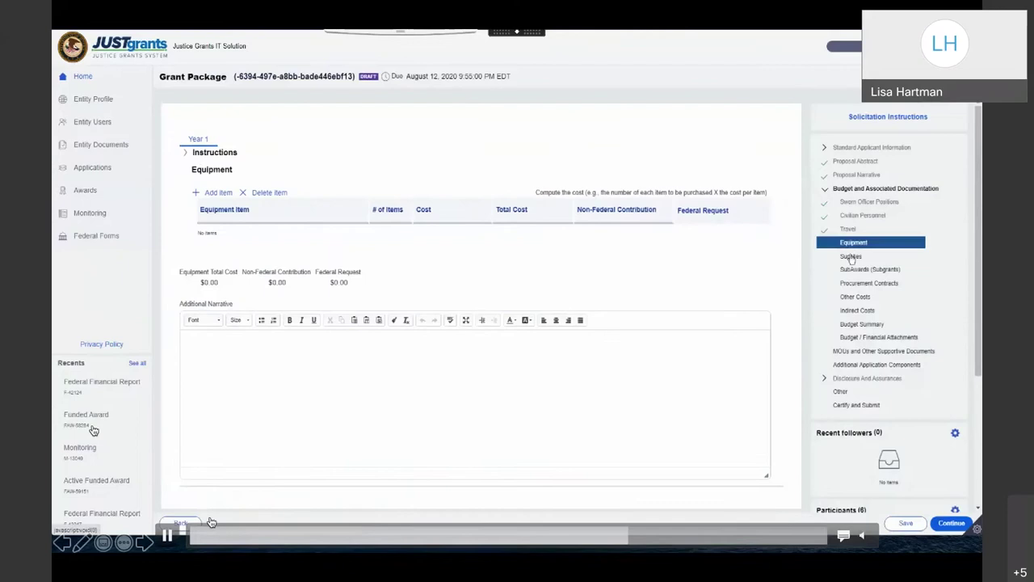
View the budget pages from Equipment and Supplies through Indirect Costs in the Budget and Associated Documentation section
click(166, 536)
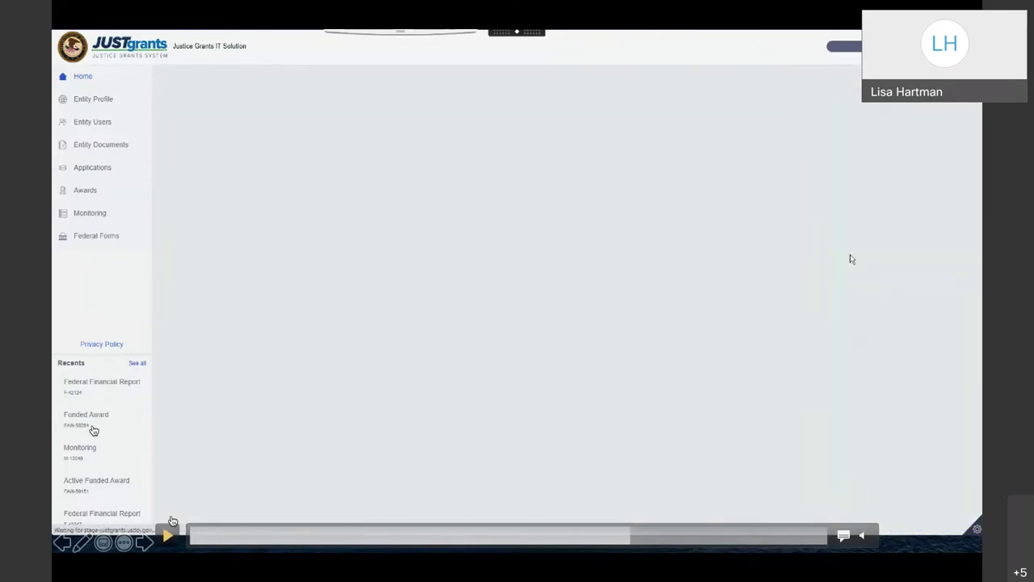
click(167, 535)
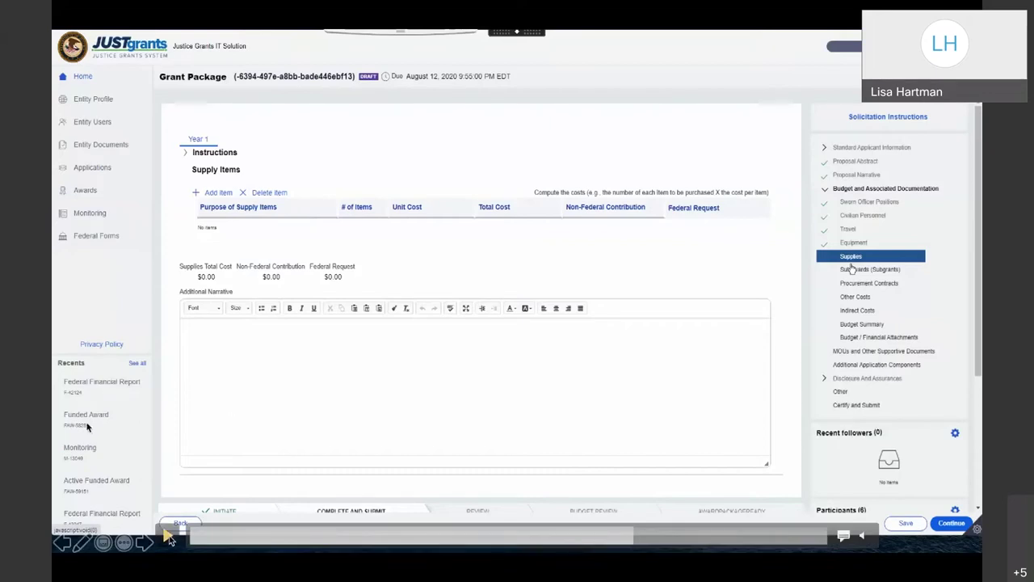
click(169, 537)
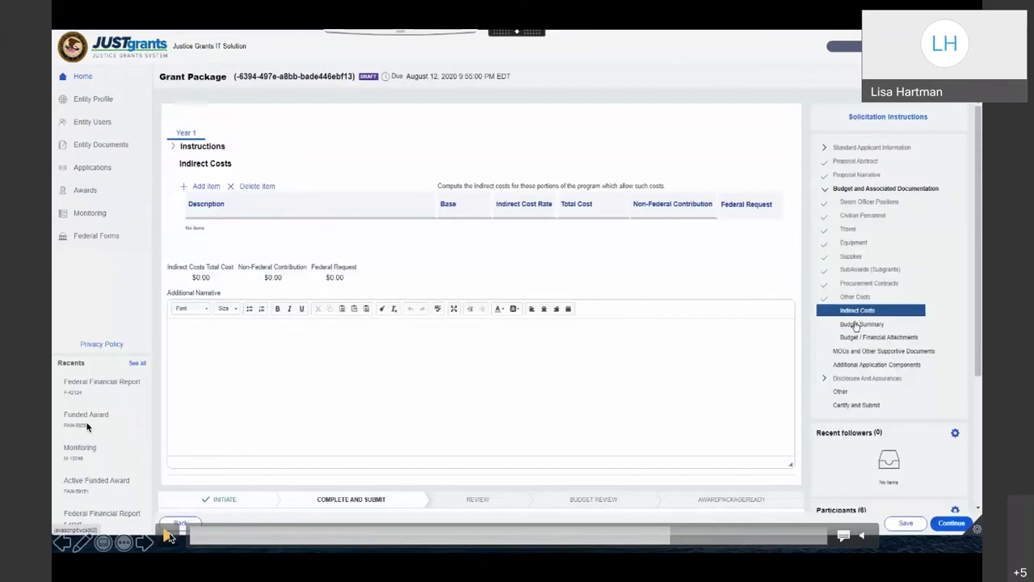
Examine the Budget Summary page with the total cost of each budget category and the local share amount
click(530, 537)
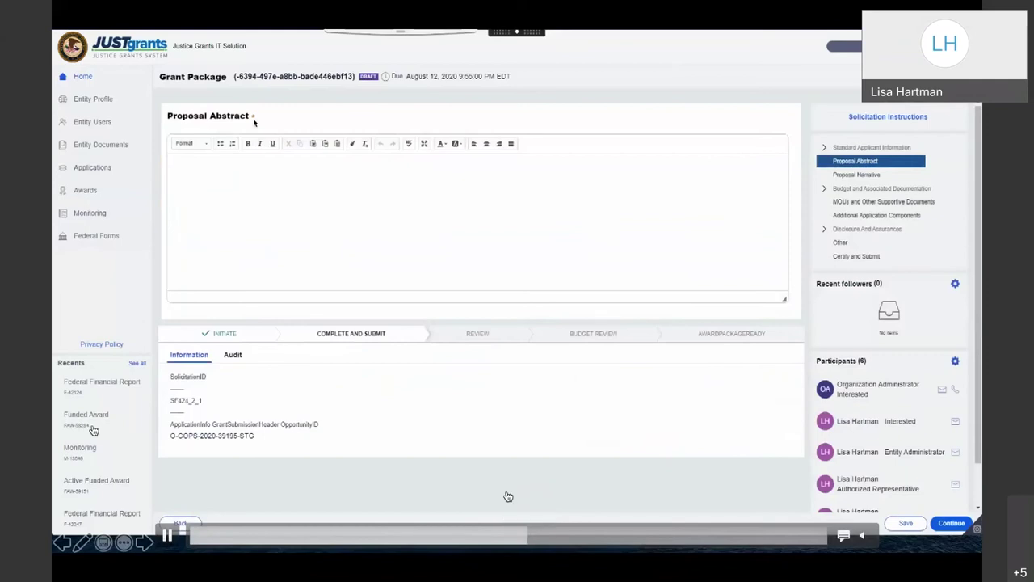
click(612, 534)
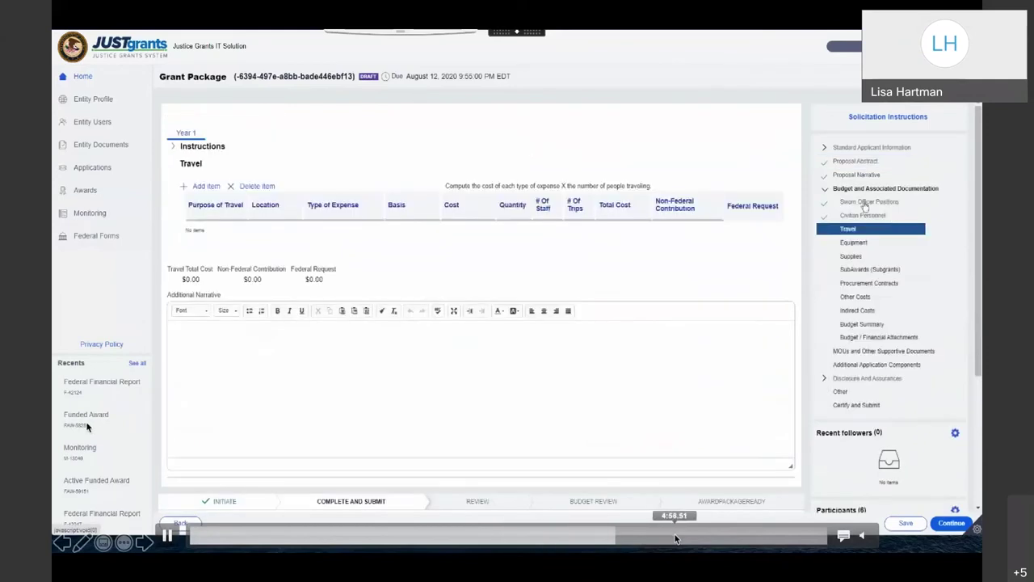
click(663, 540)
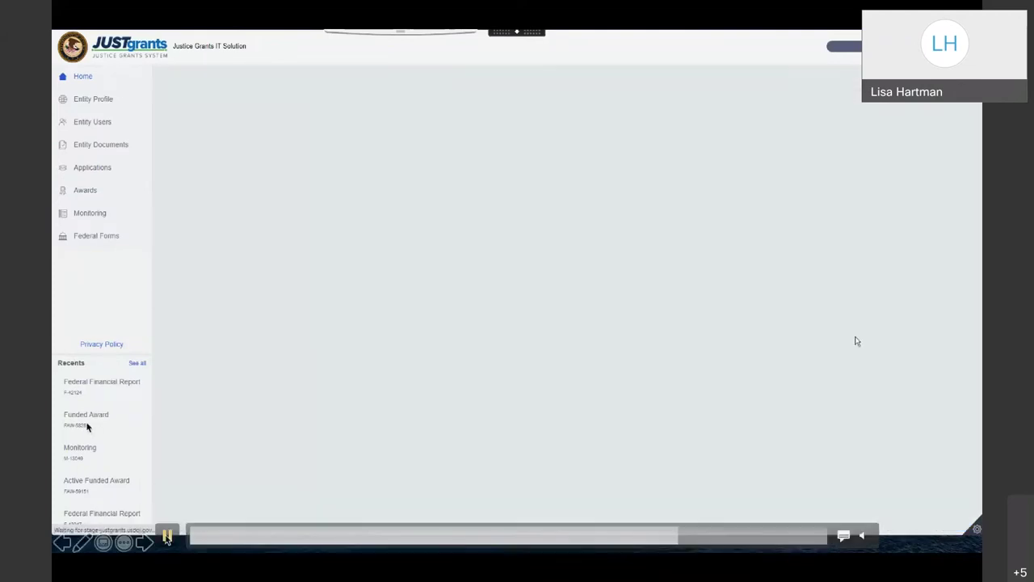
click(166, 536)
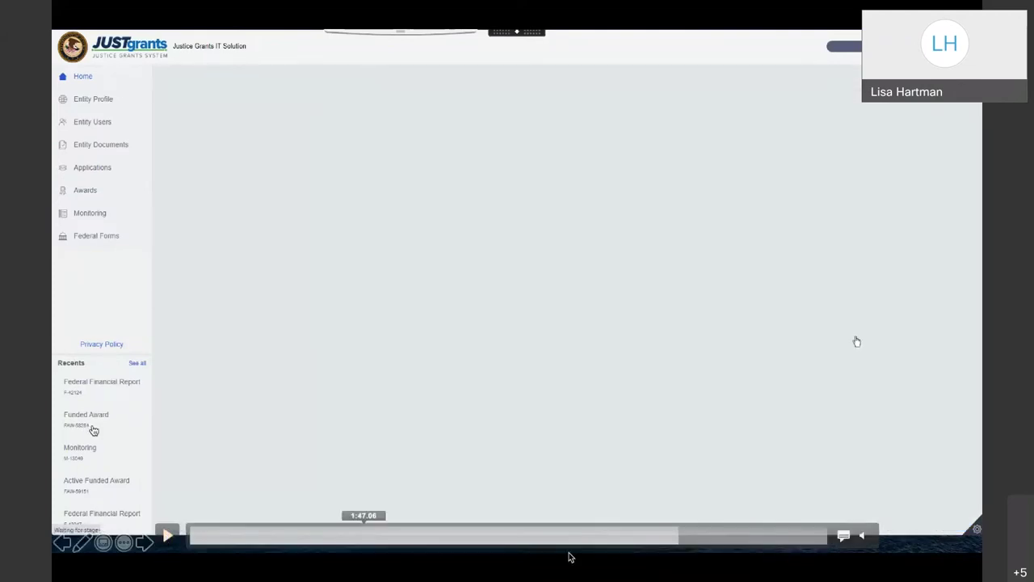
click(677, 542)
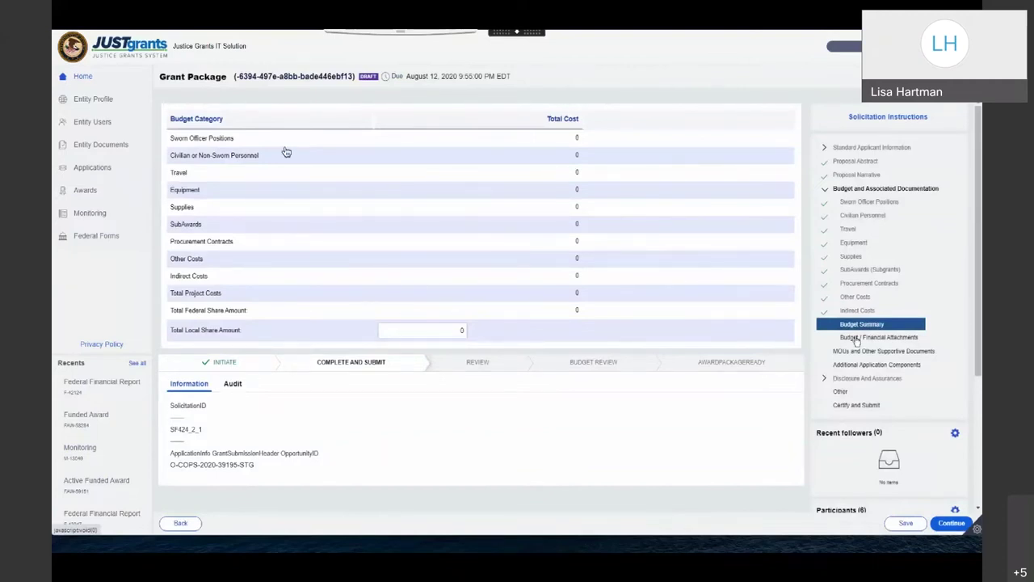
click(168, 536)
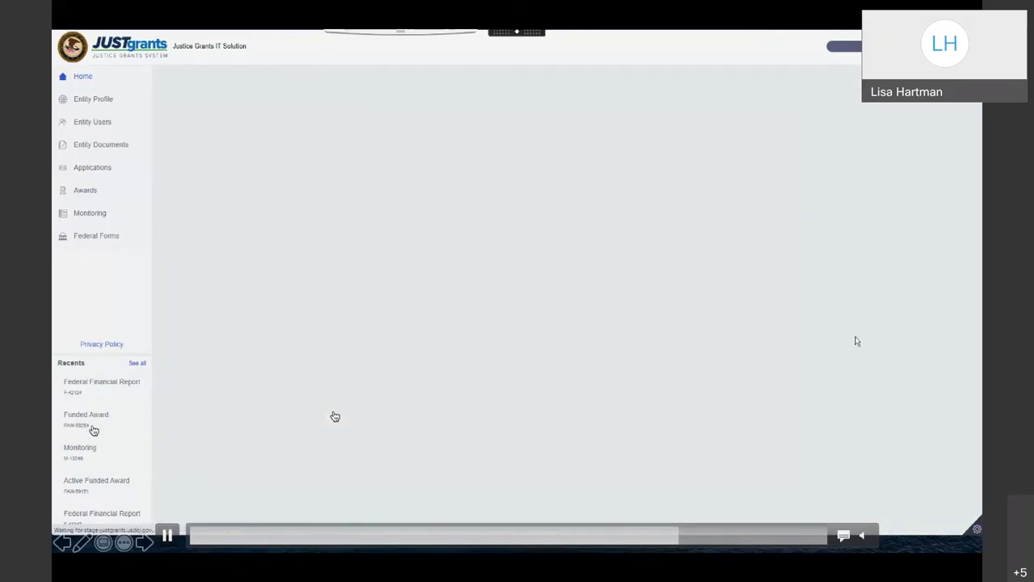
Review the Budget / Financial Attachments page, including the Pre-Agreement Cost upload area and the other attachment categories
click(169, 536)
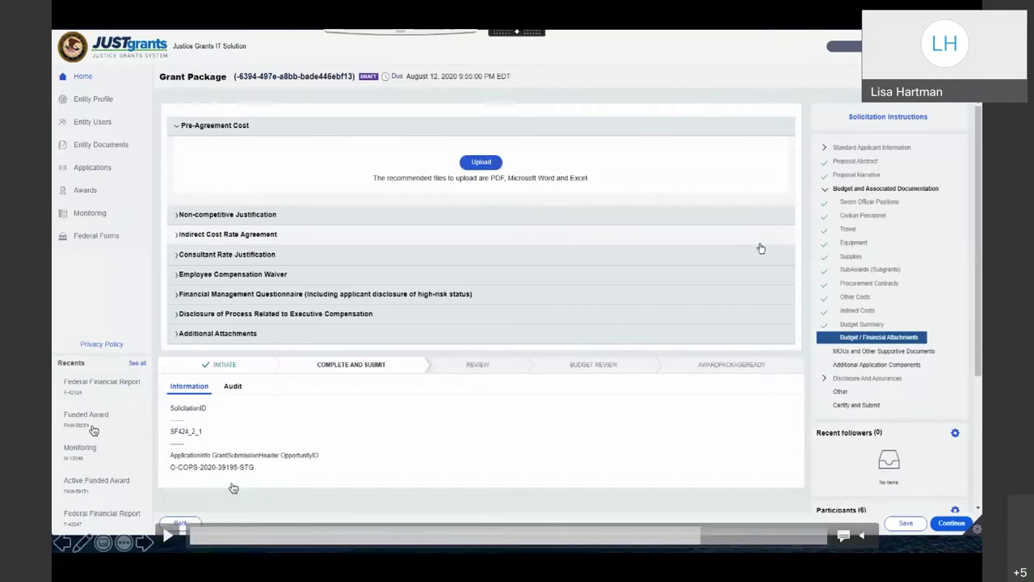
click(168, 540)
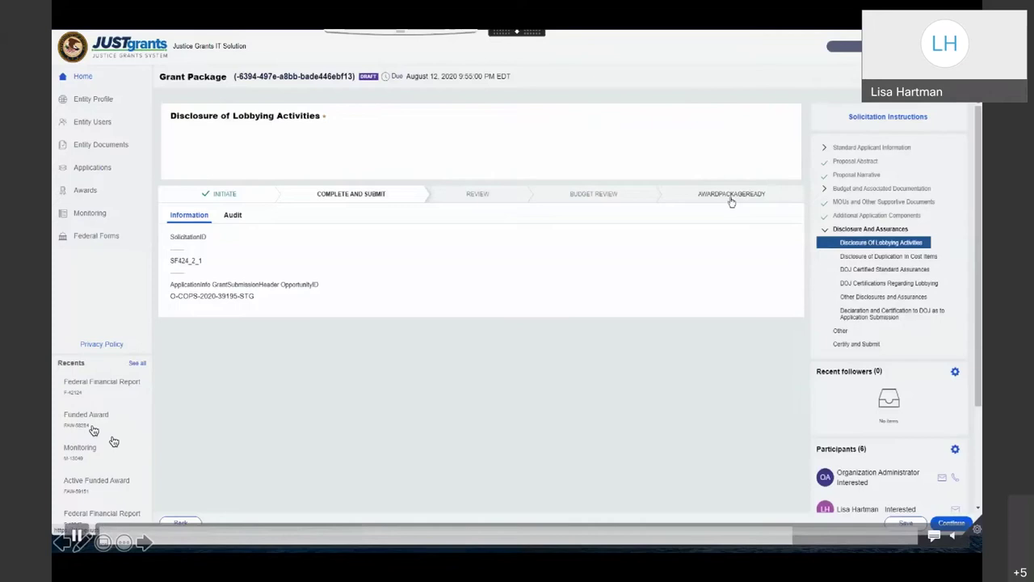
View the Disclosure of Lobbying Activities page and the Other Disclosures and Assurances upload page
click(168, 536)
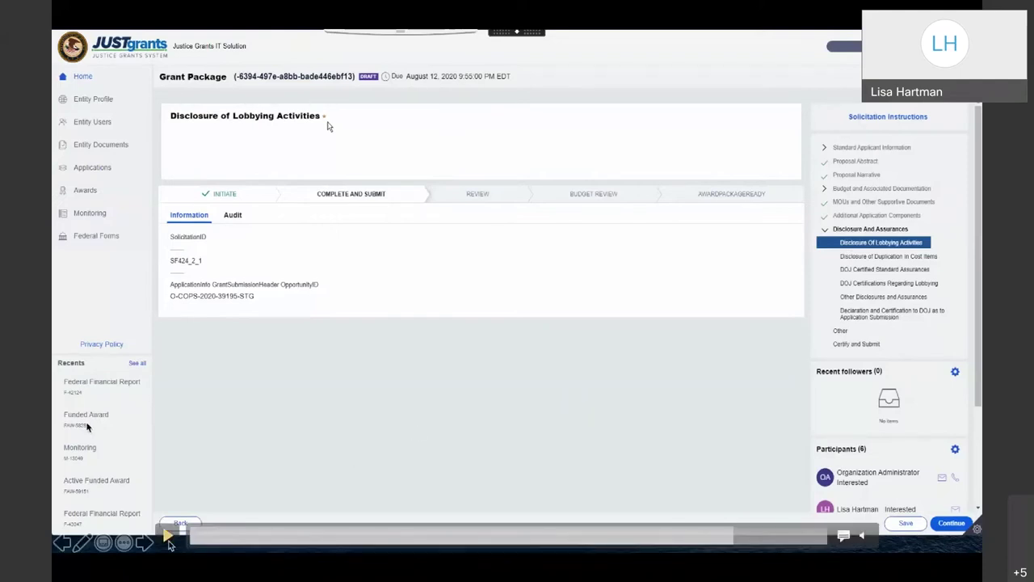
click(169, 538)
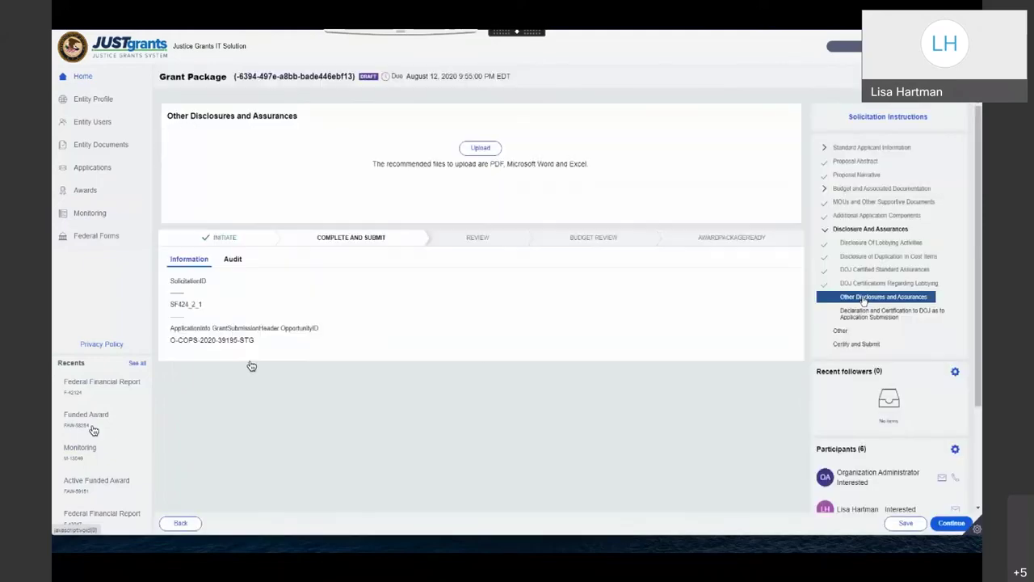
click(168, 537)
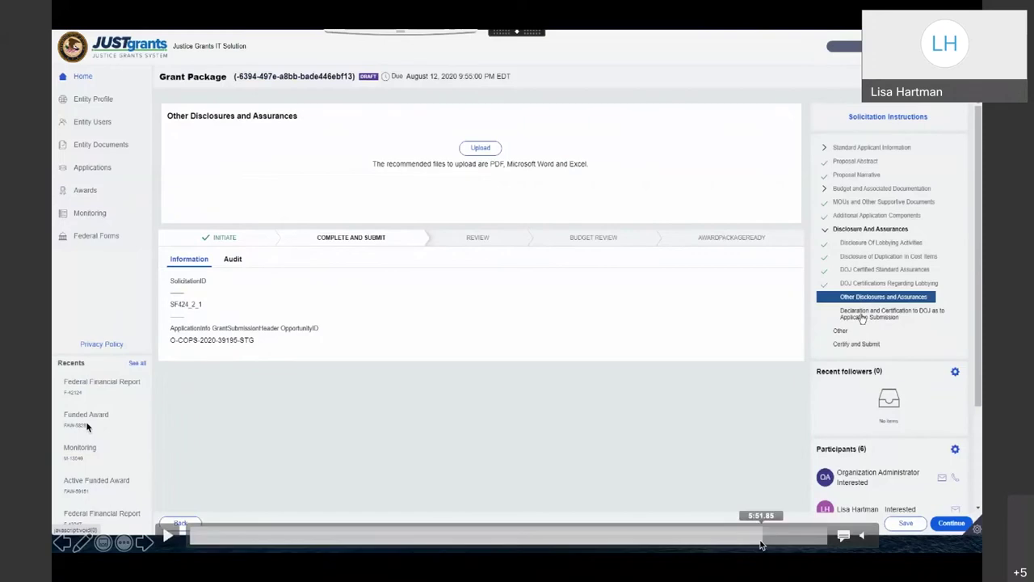
Review the DOJ Certifications Regarding Lobbying and the Declaration and Certification to DOJ as to this application submission
click(756, 545)
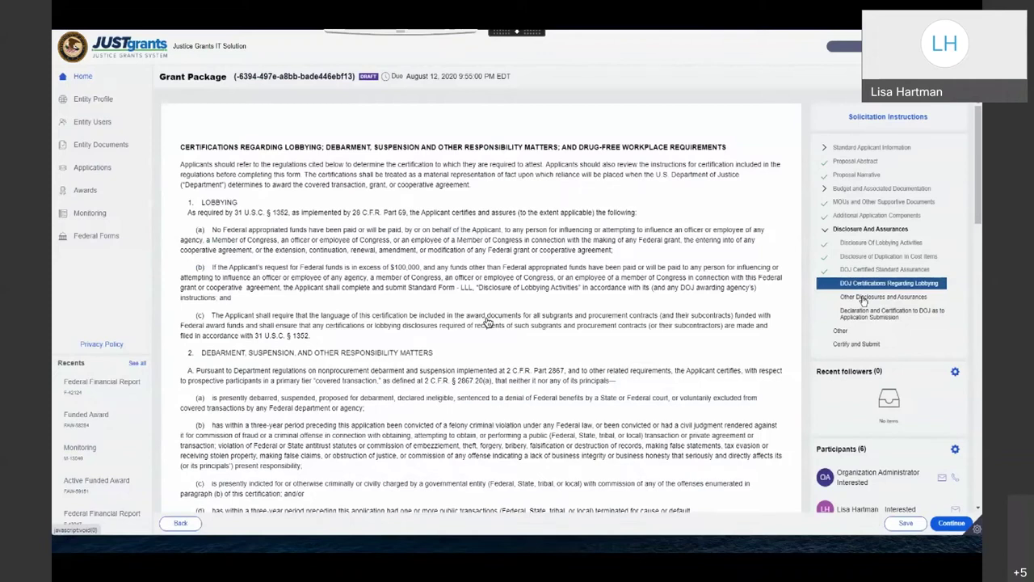
mouse_move(169, 540)
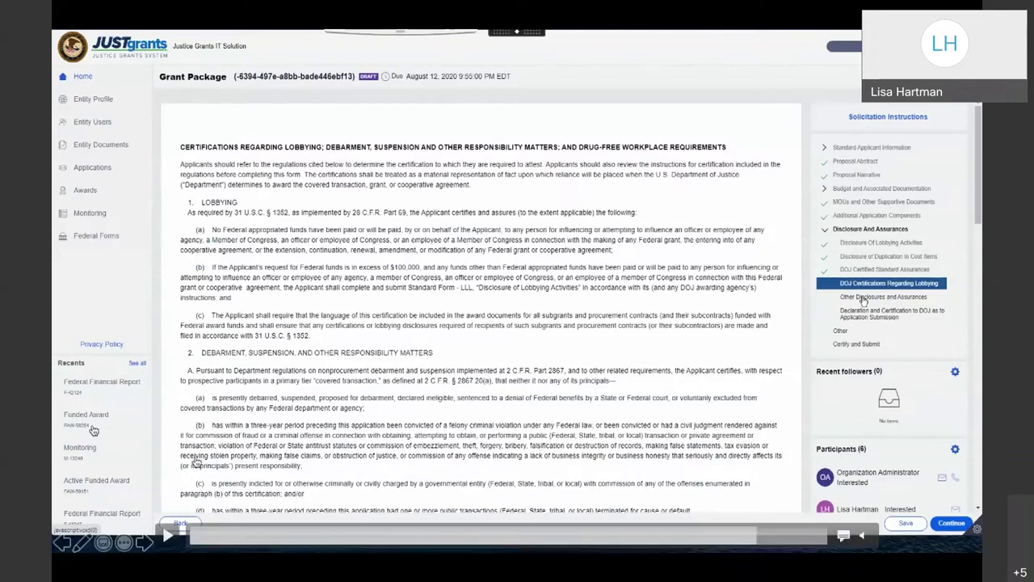
click(169, 538)
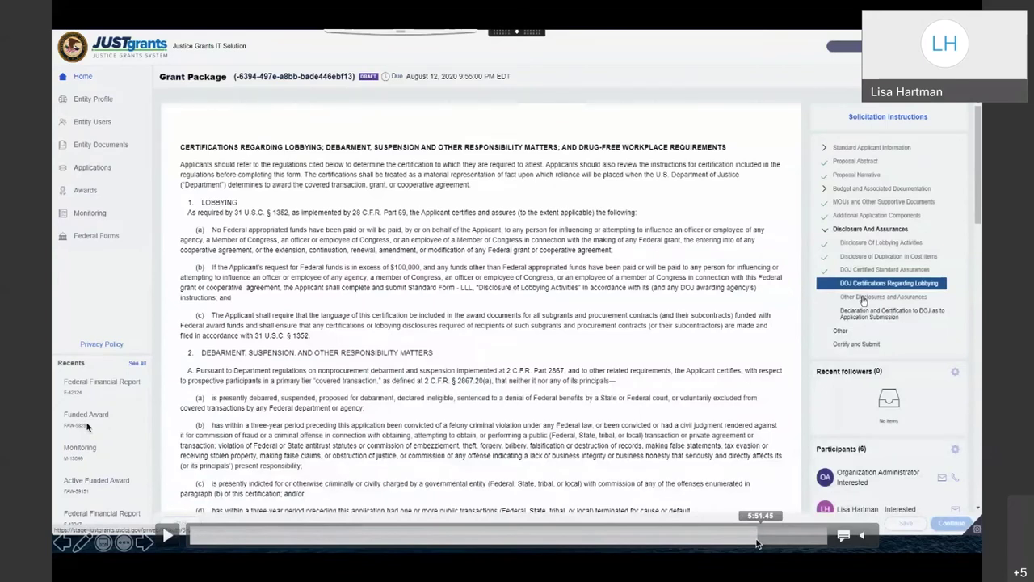
click(770, 536)
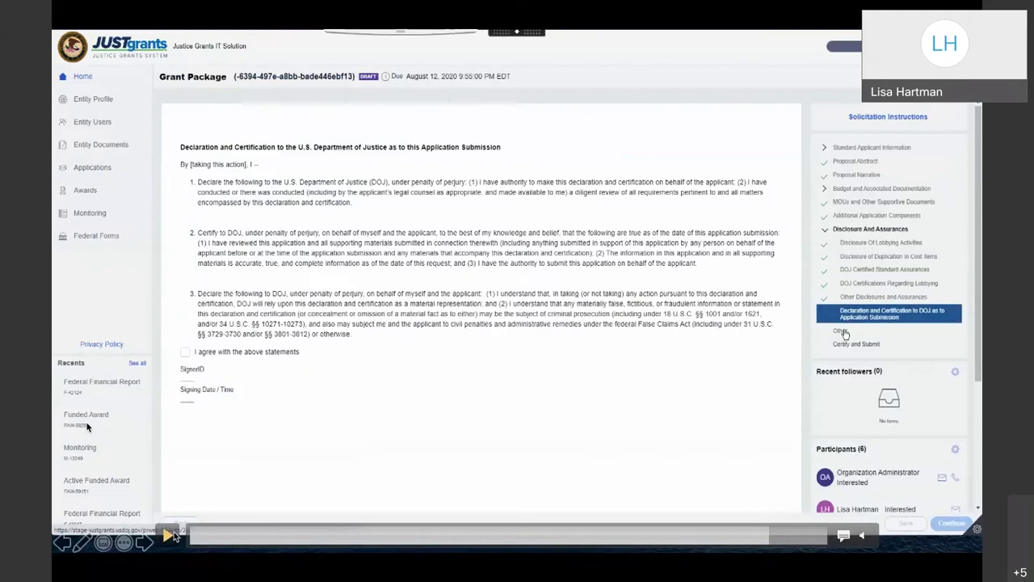
View the Other attachments page, and open the Certify and Submit section to review the application's section list
click(170, 534)
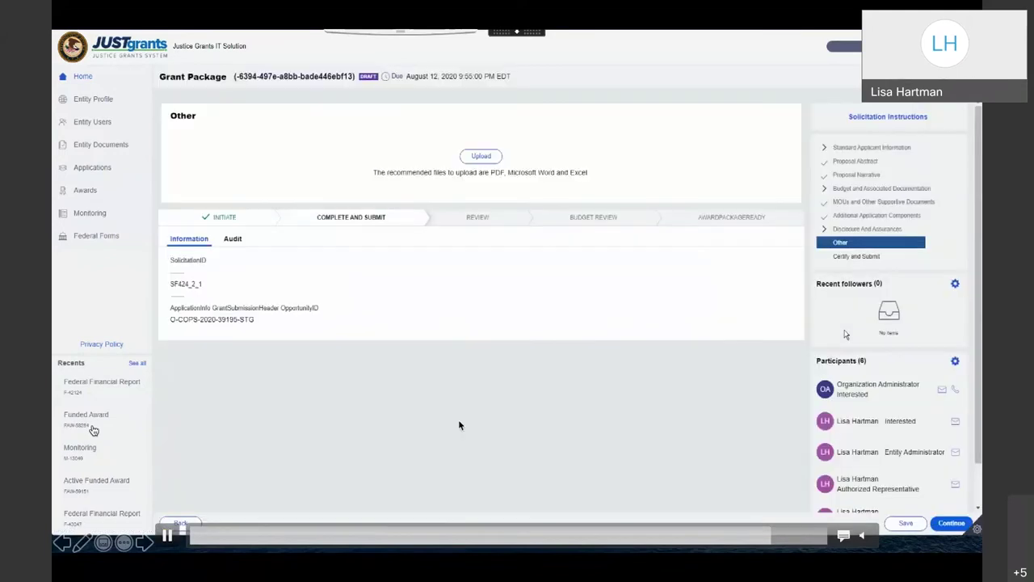
click(865, 258)
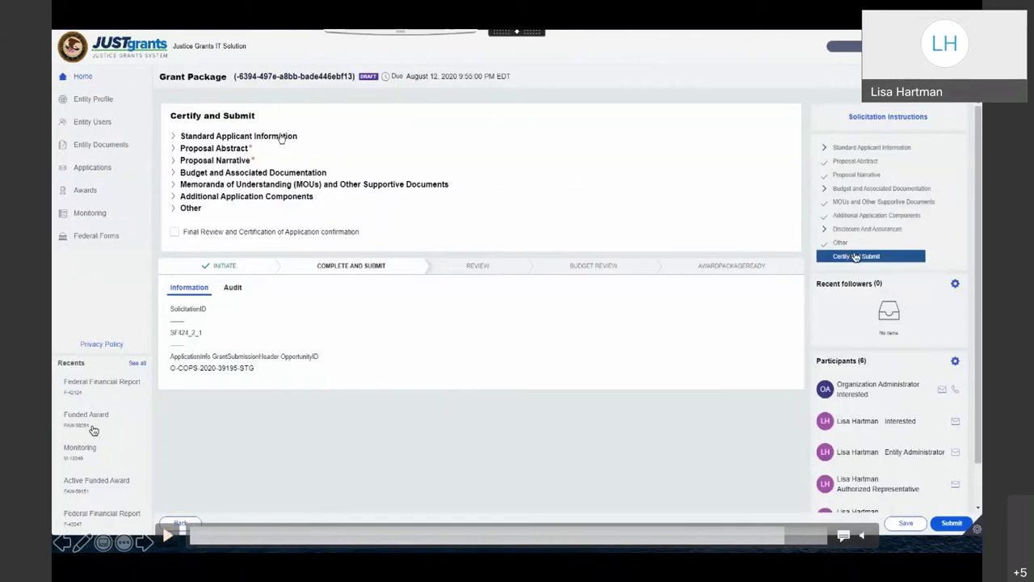
click(167, 535)
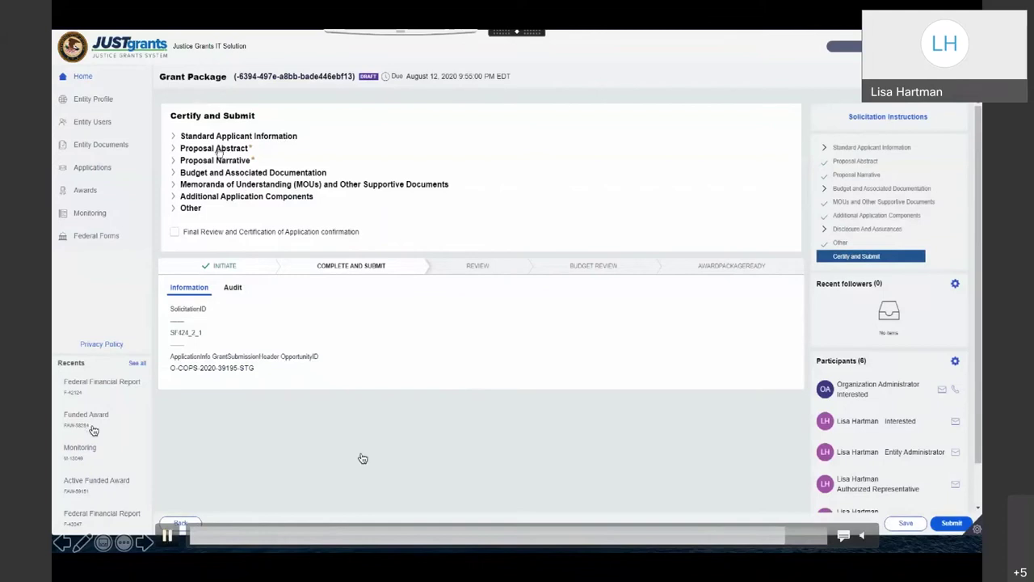